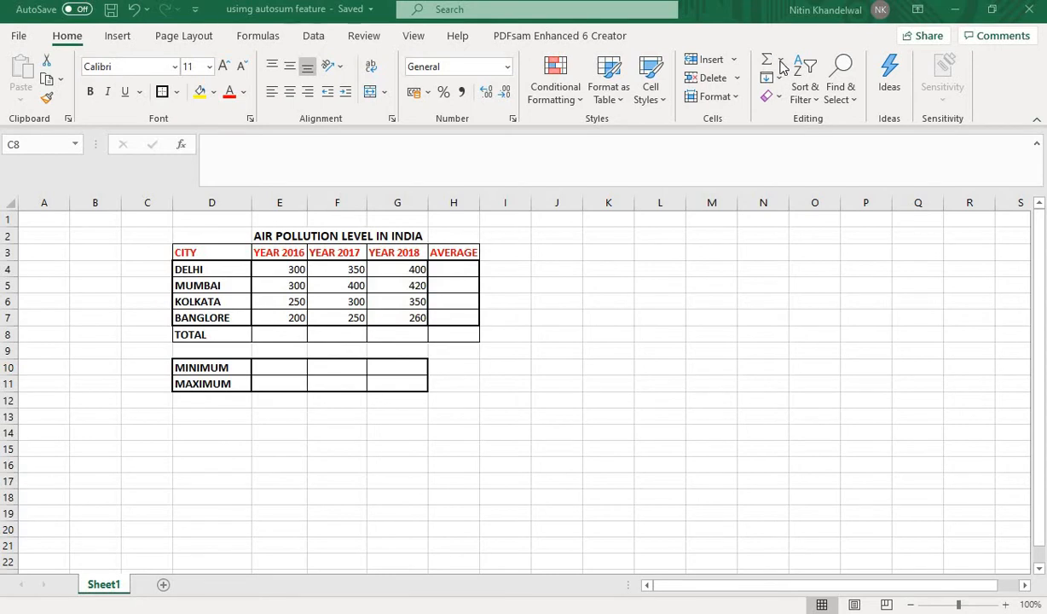
left_click(781, 61)
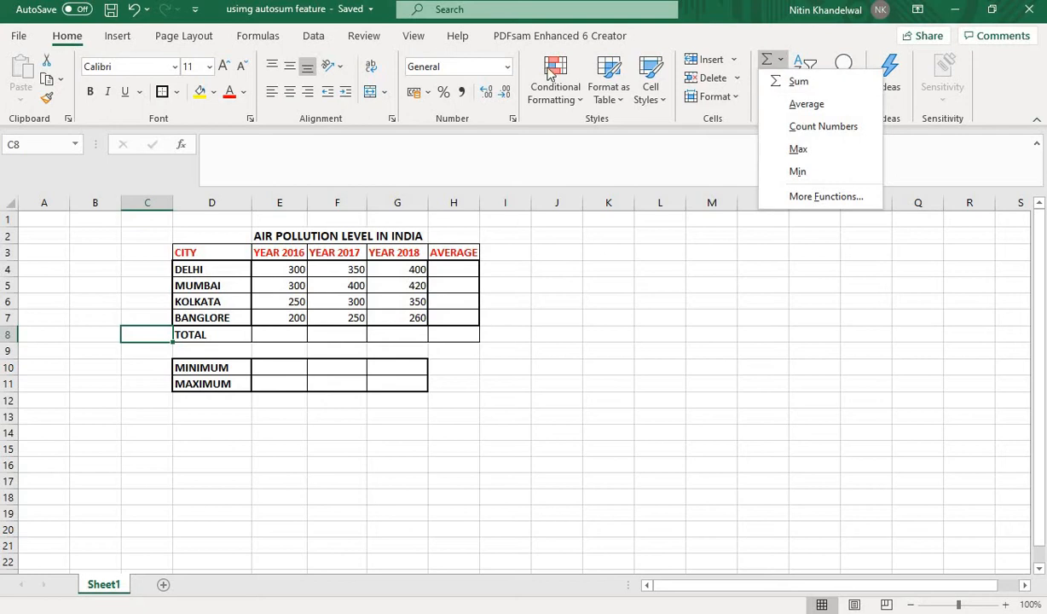
left_click(250, 38)
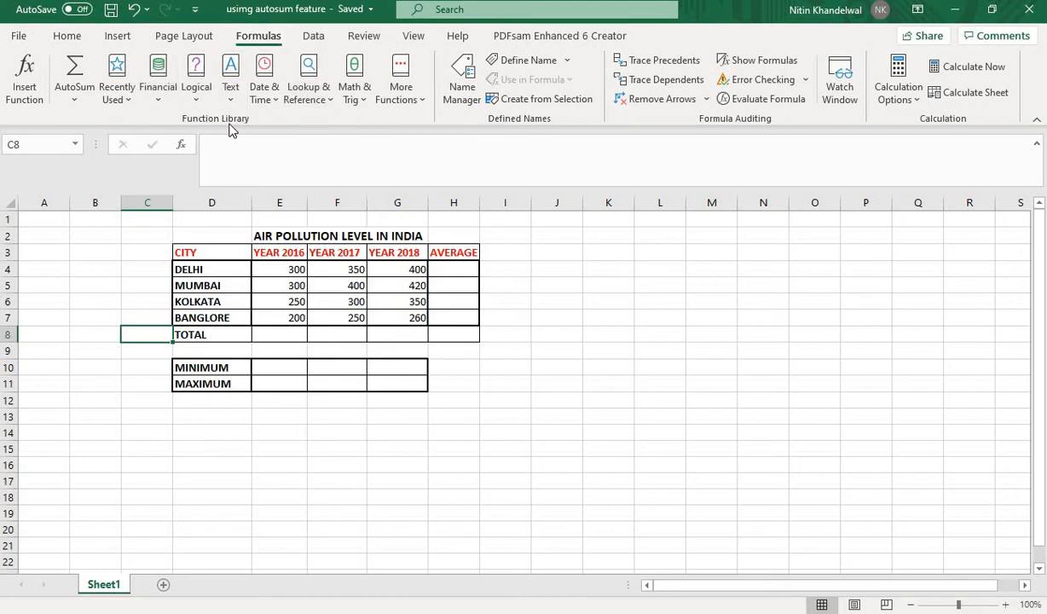
left_click(66, 37)
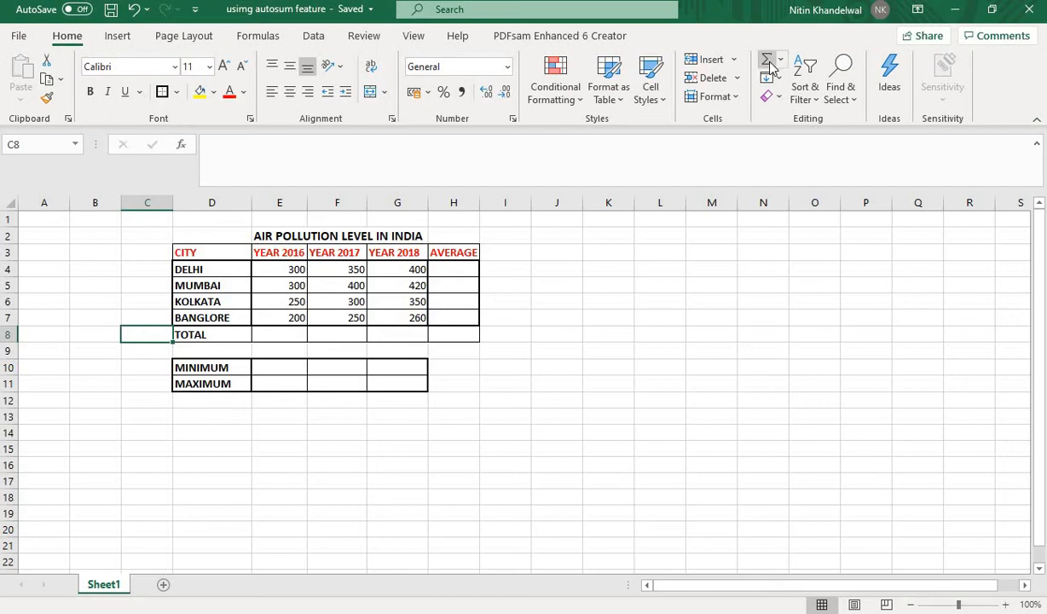
left_click(264, 37)
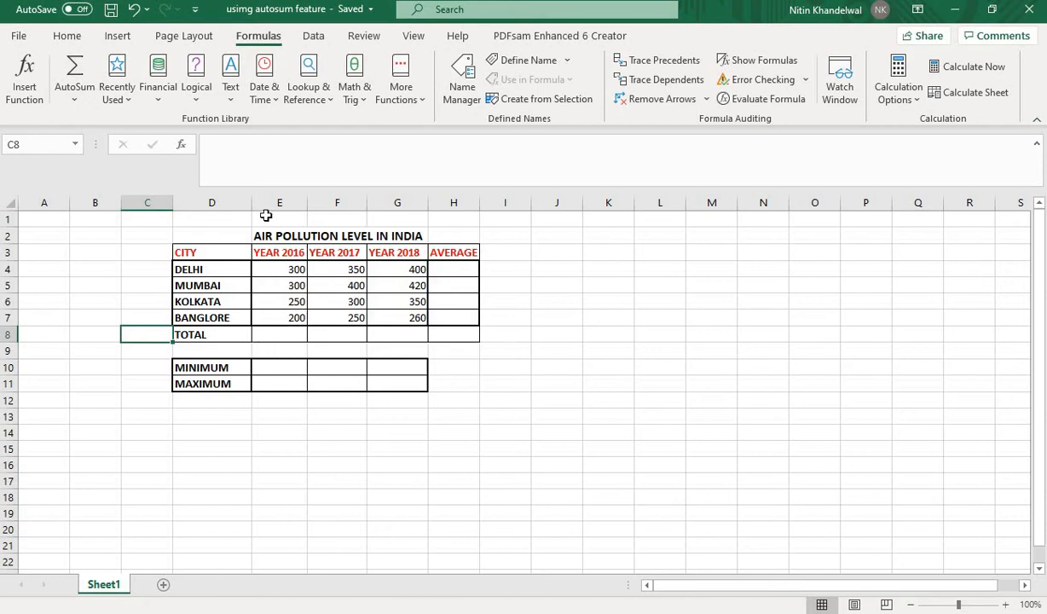
Step: Total the Year 2016 values in E8 with AutoSum as =SUM(E4:E7) and fill the formula across to G8
left_click(276, 333)
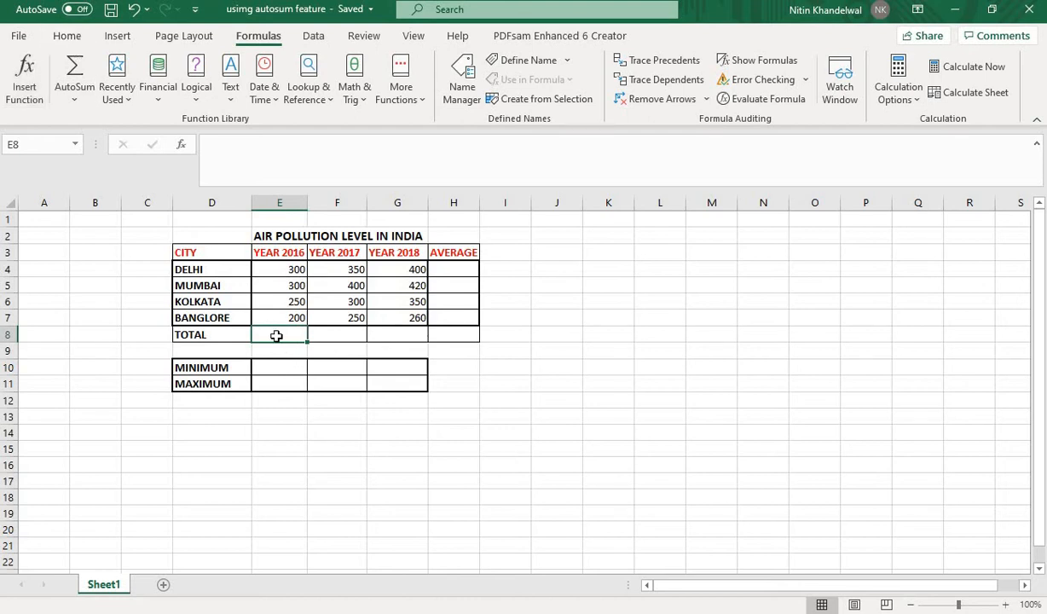
left_click(67, 36)
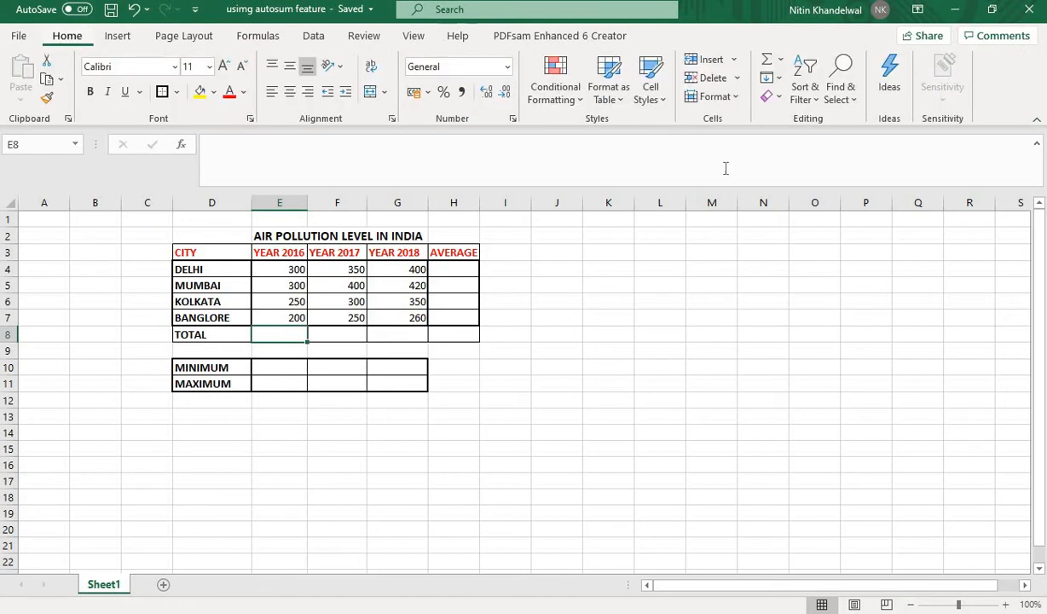
left_click(779, 59)
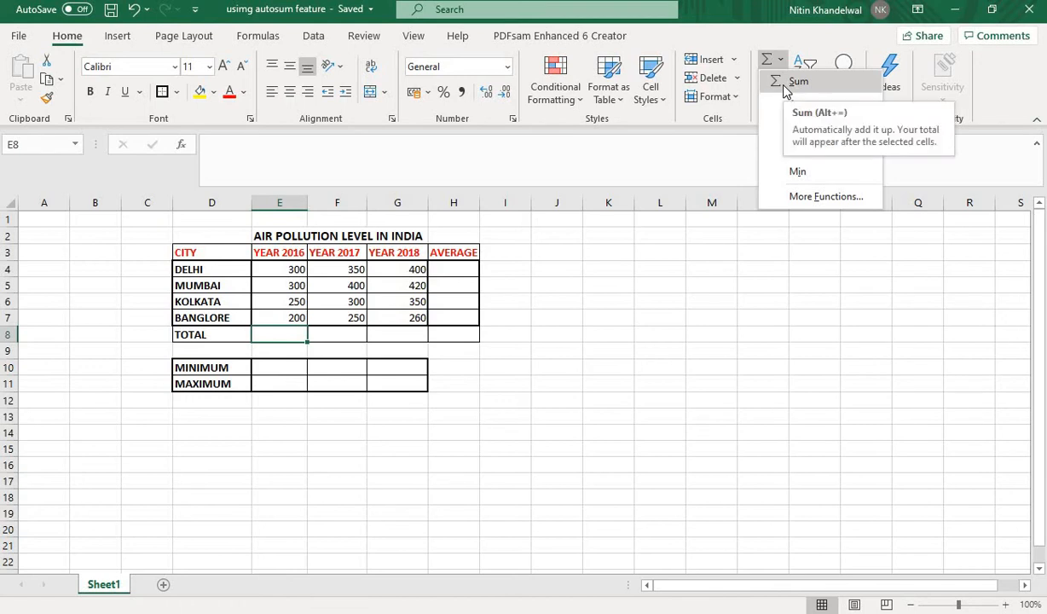
left_click(794, 83)
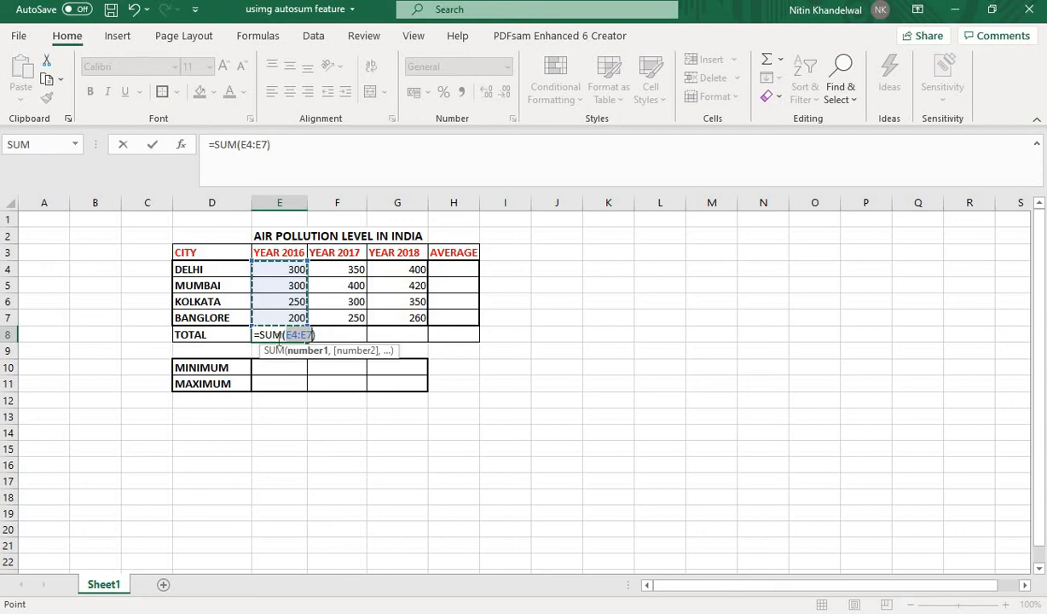
key("Return")
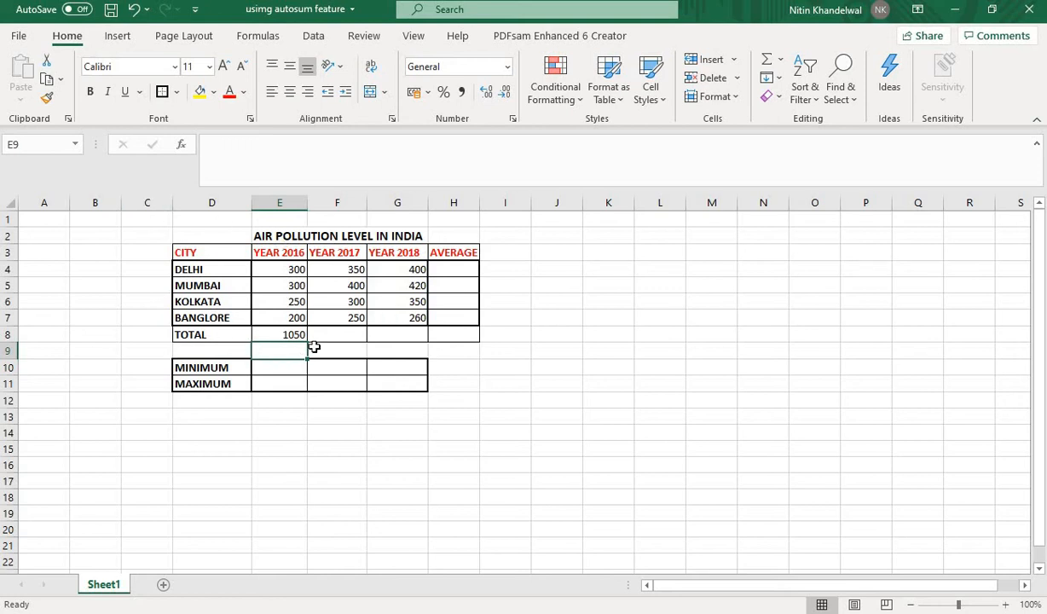
left_click(343, 332)
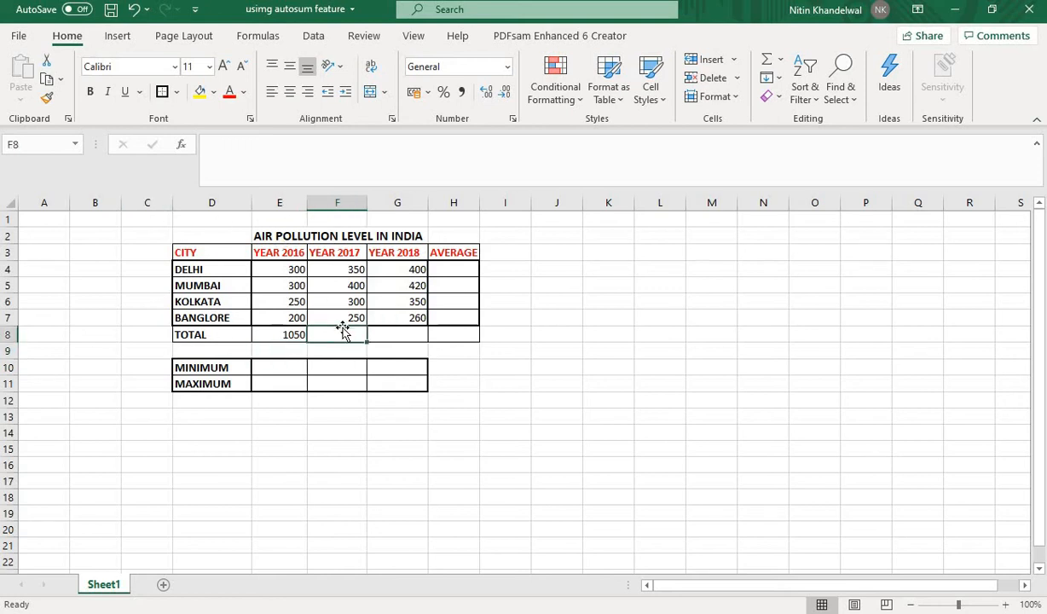
left_click(285, 336)
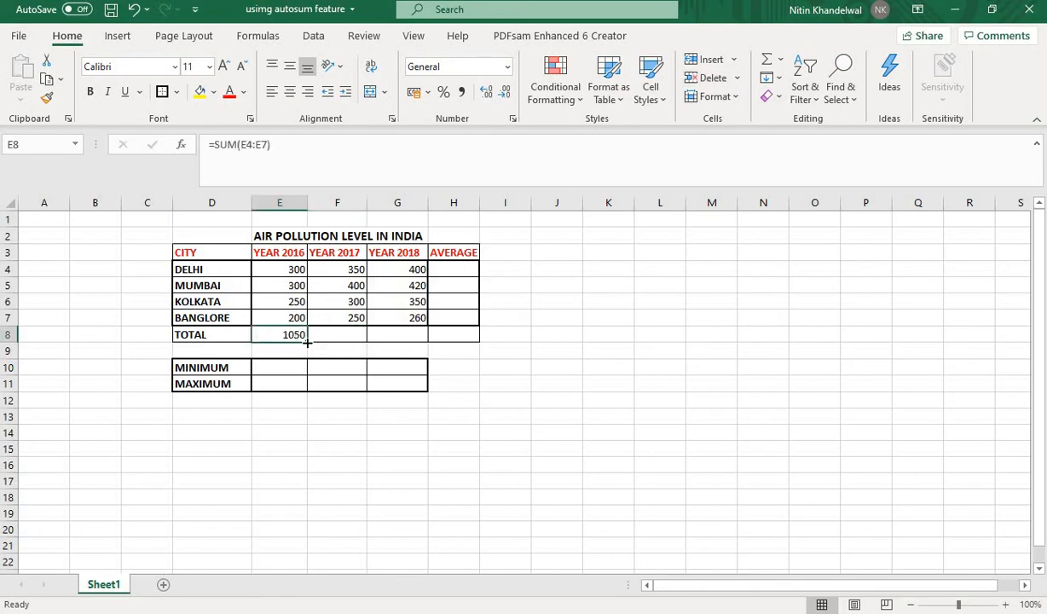
left_click_drag(307, 342, 425, 343)
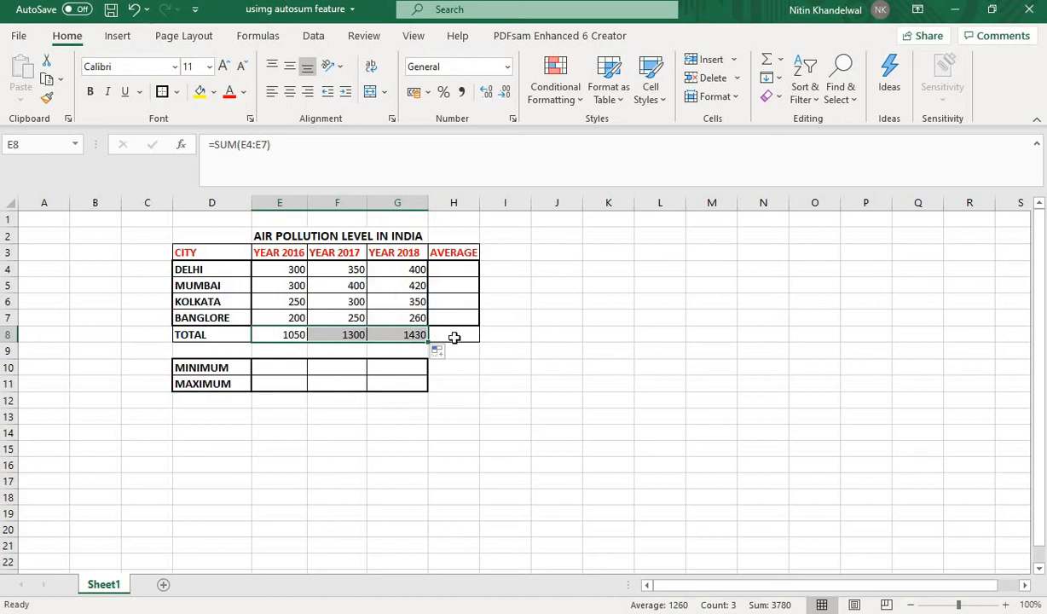
Step: Insert the Min function in E10 with its range corrected to E4:E7, and fill the formula across to G10
left_click(281, 361)
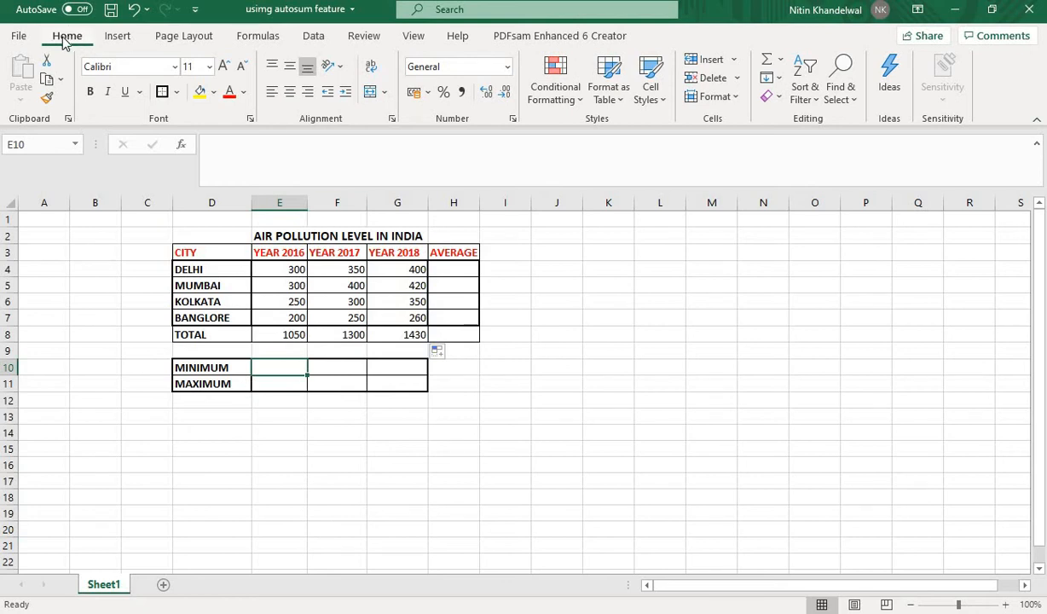
left_click(781, 62)
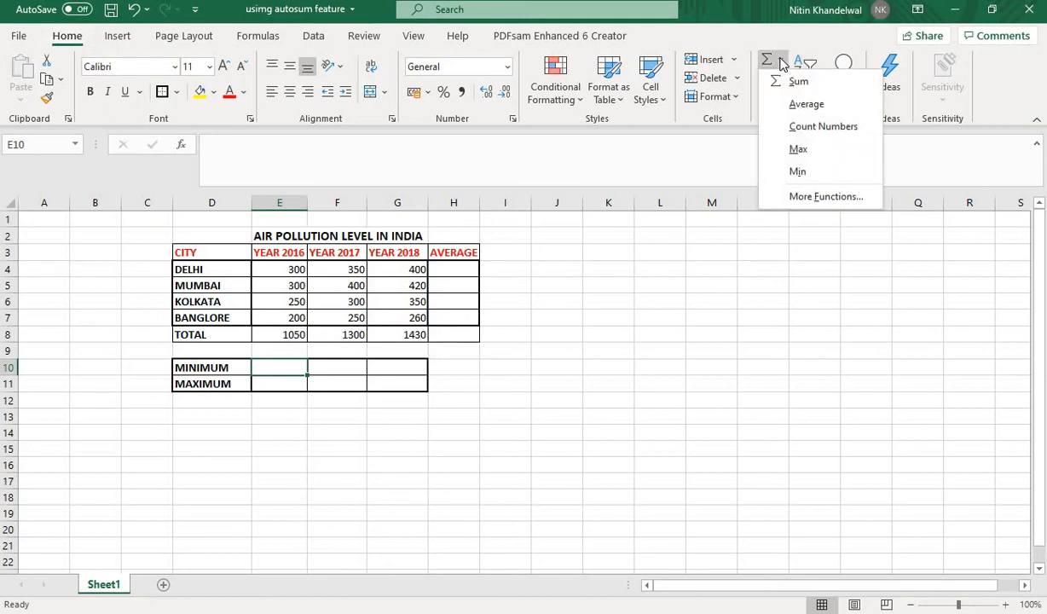
left_click(800, 173)
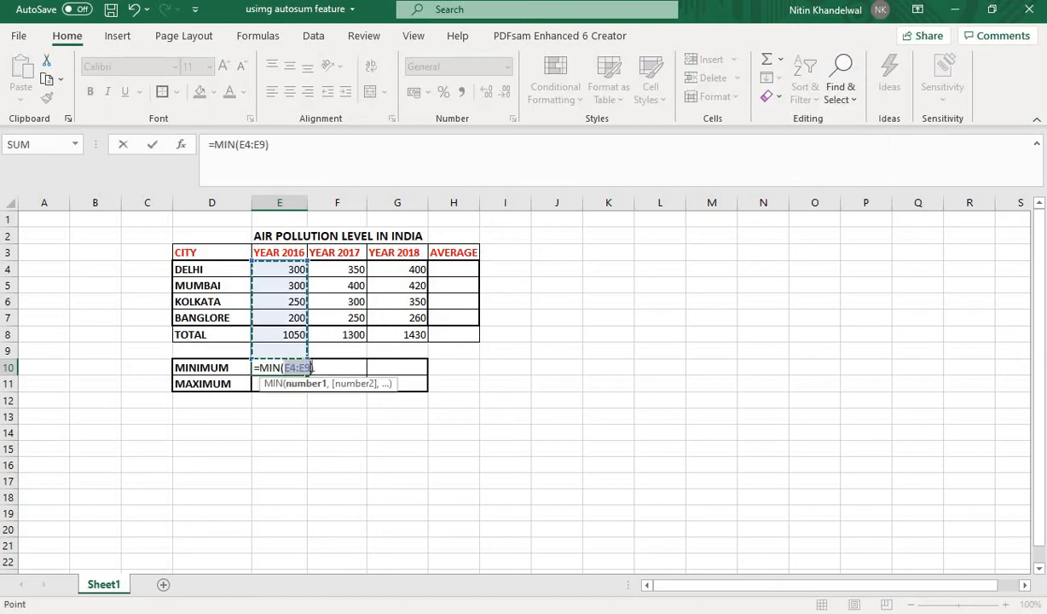
left_click(312, 368)
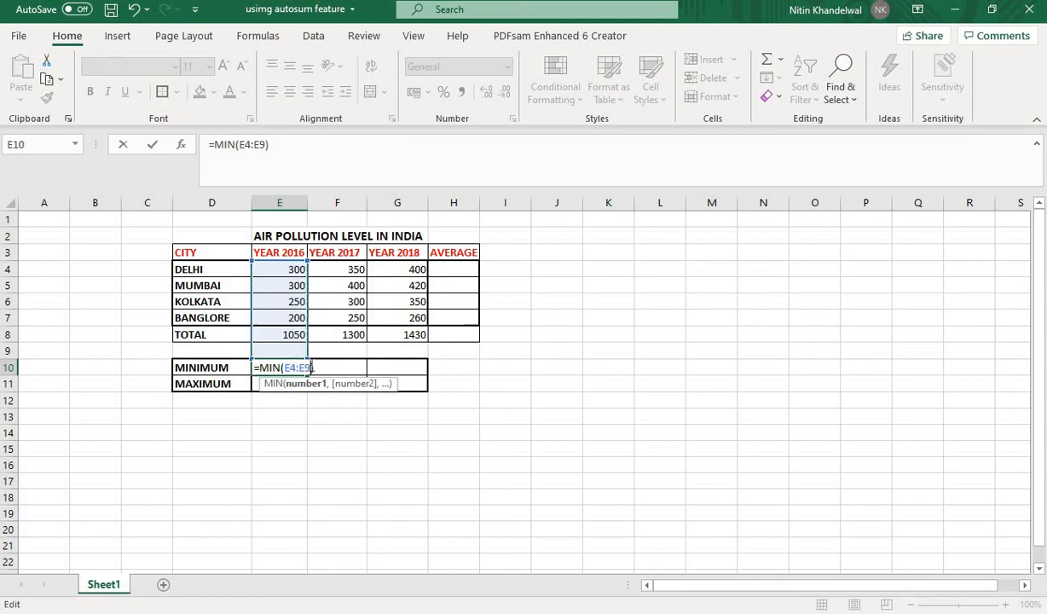
key("BackSpace")
key("BackSpace")
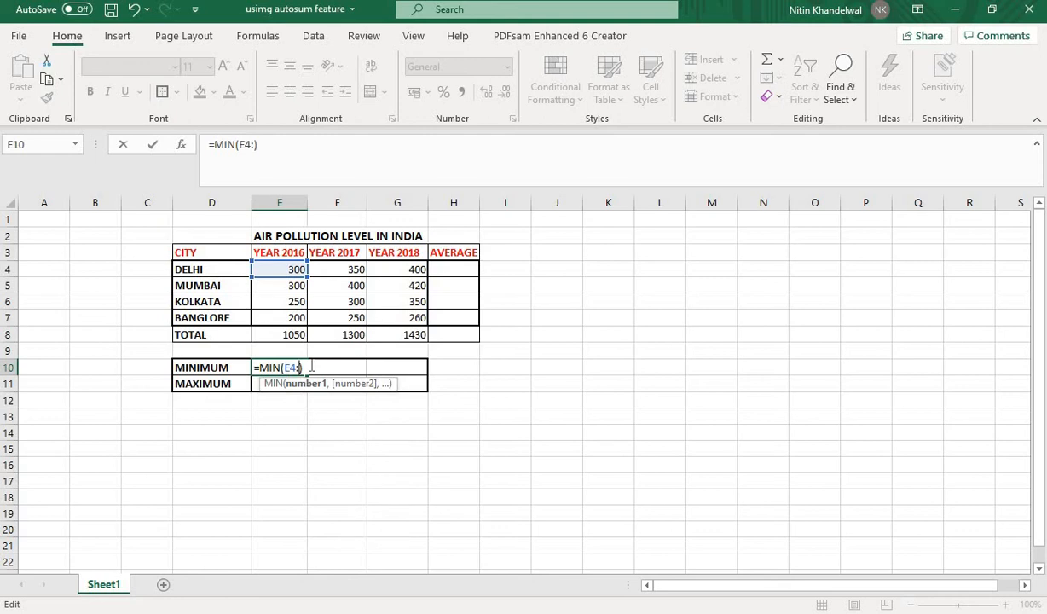
type("E")
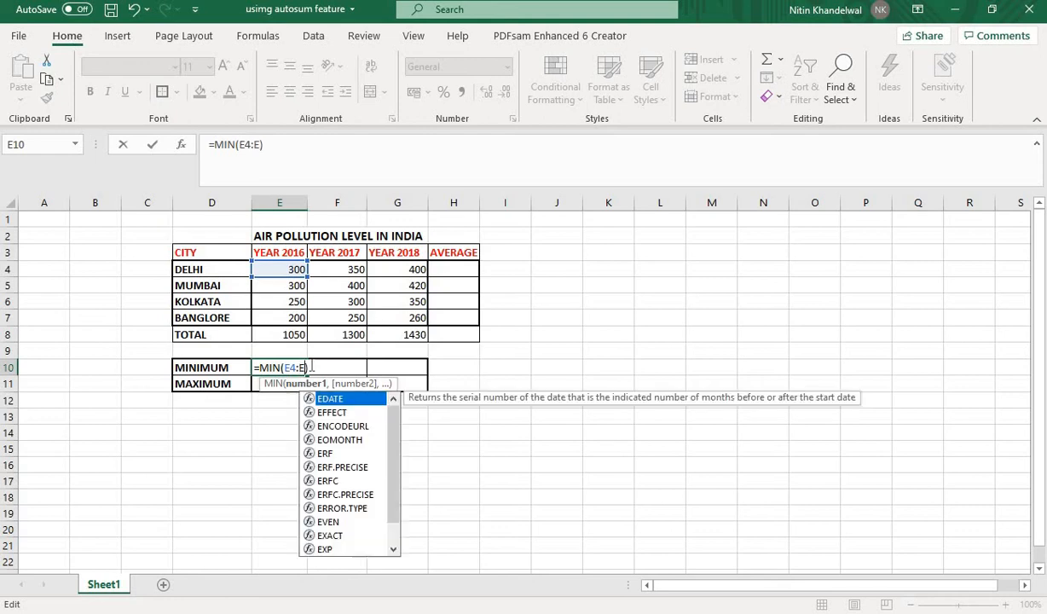
type("7")
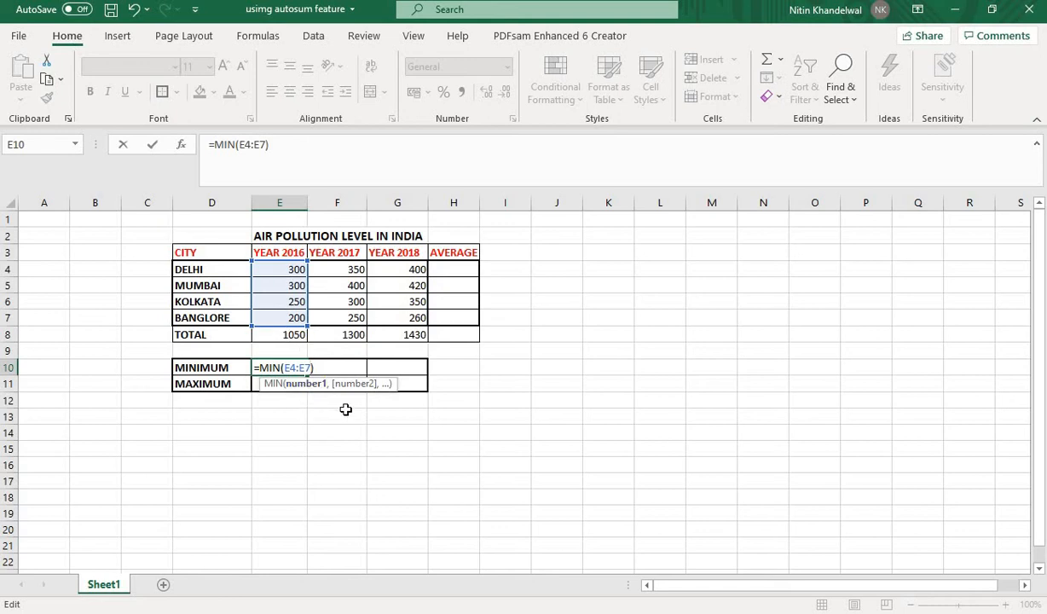
key("Return")
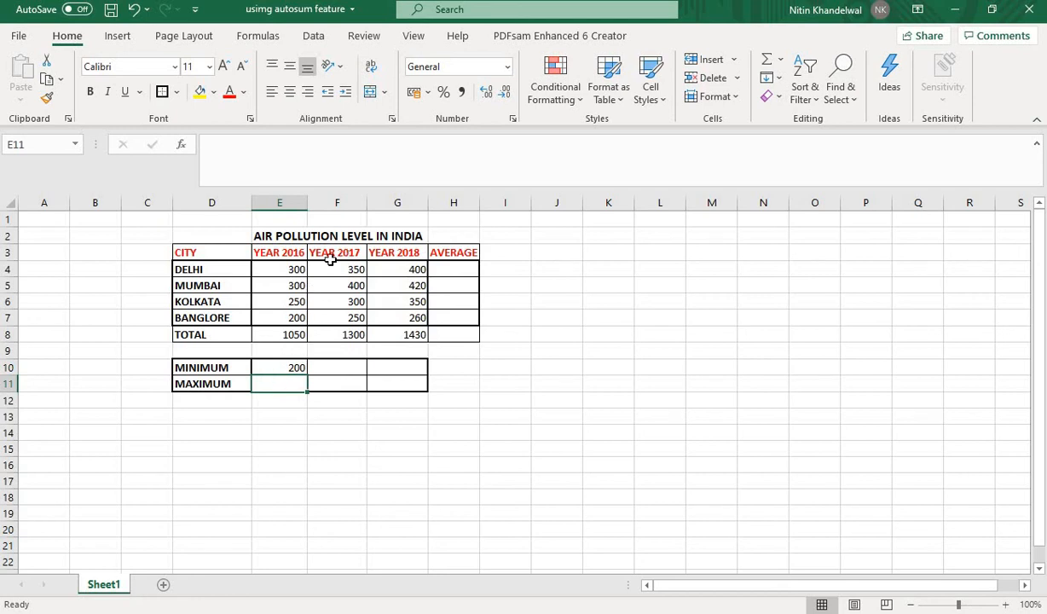
left_click(297, 368)
left_click_drag(306, 372, 427, 373)
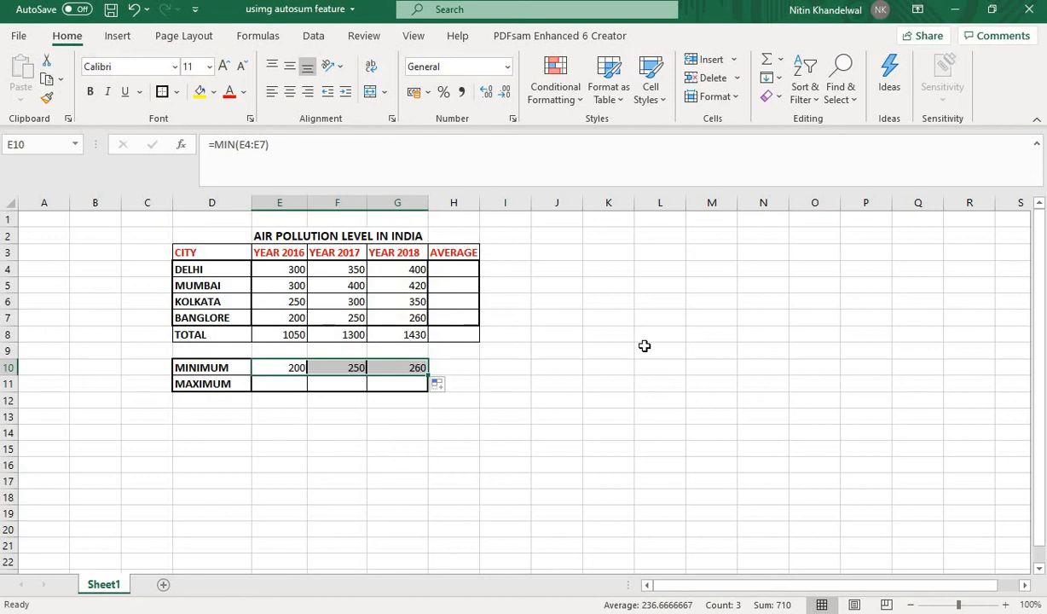
left_click(284, 379)
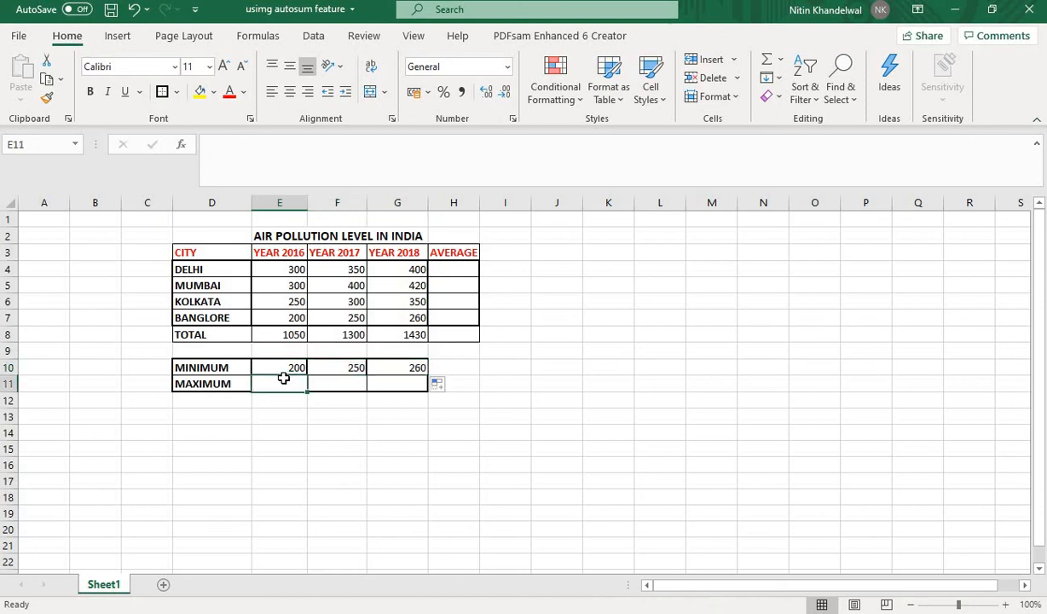
left_click(268, 142)
type("=MAX")
key("BackSpace")
key("BackSpace")
key("BackSpace")
key("BackSpace")
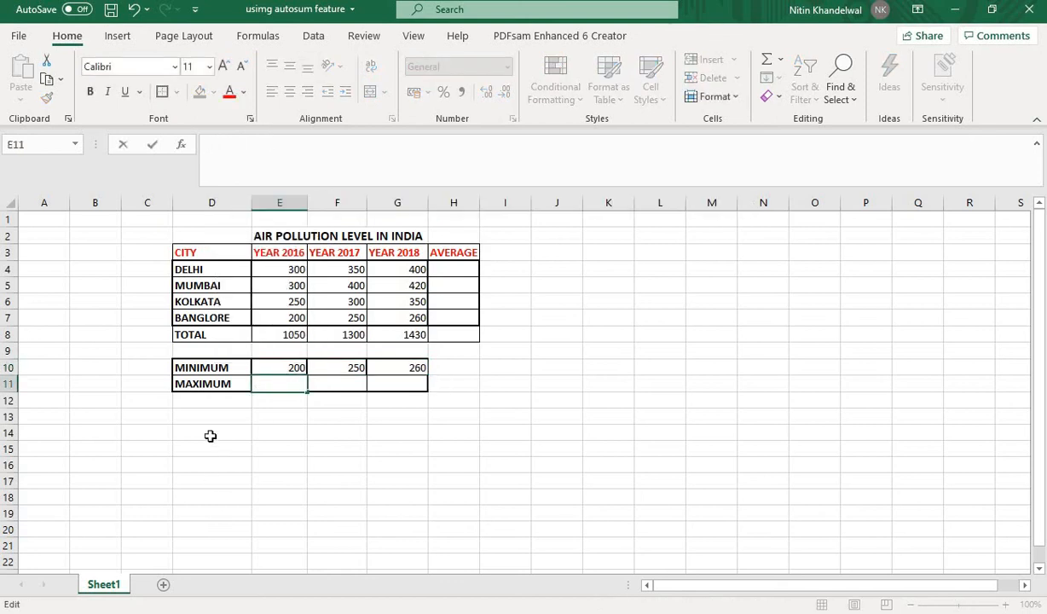
left_click(292, 432)
Step: Insert the Max function in E11 with the range set to E4:E7, and fill the formula across to G11
left_click(287, 384)
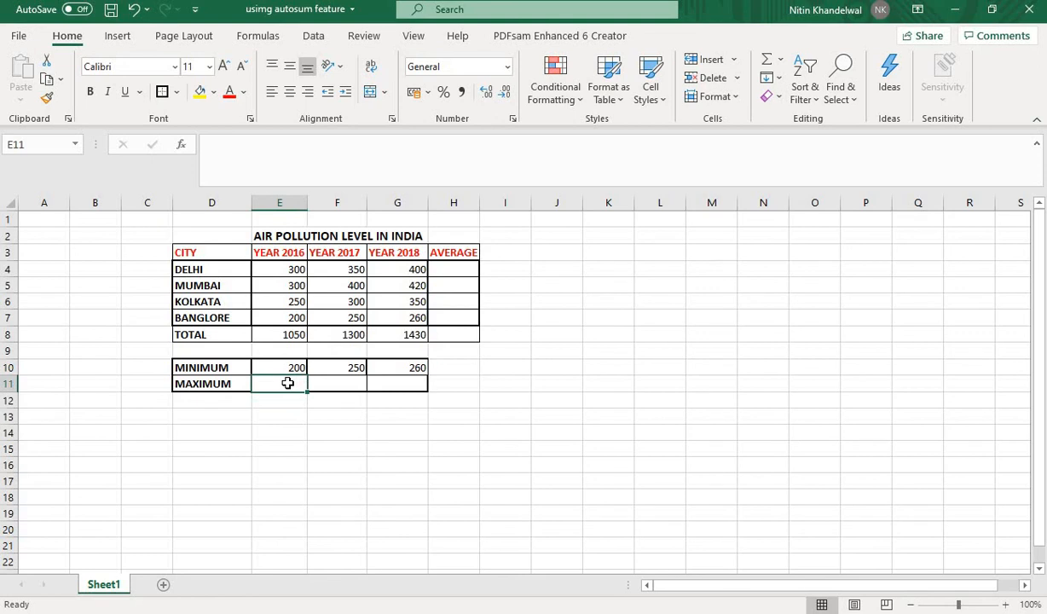
left_click(781, 59)
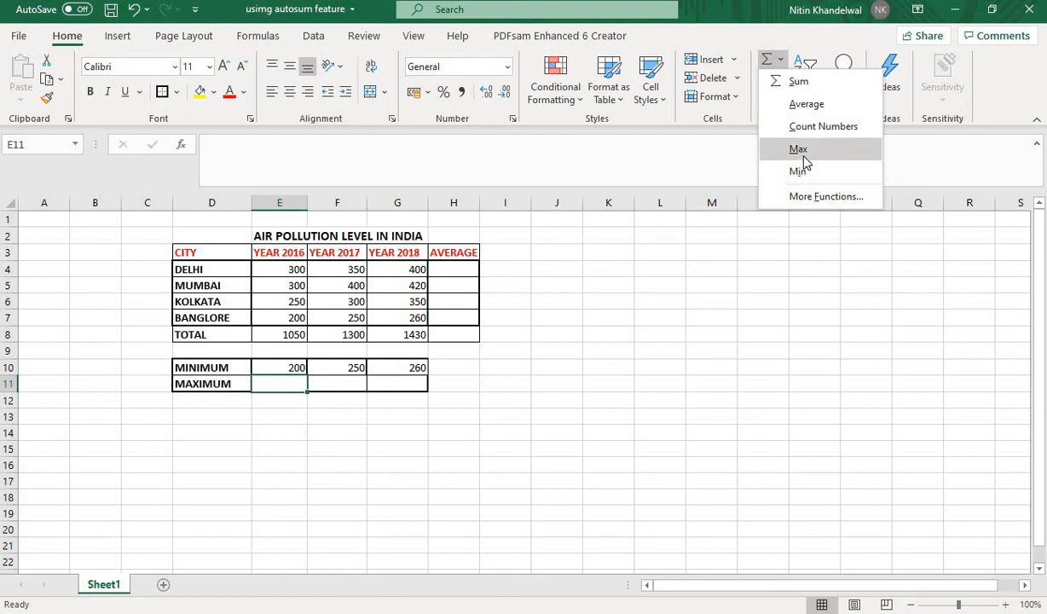
left_click(799, 152)
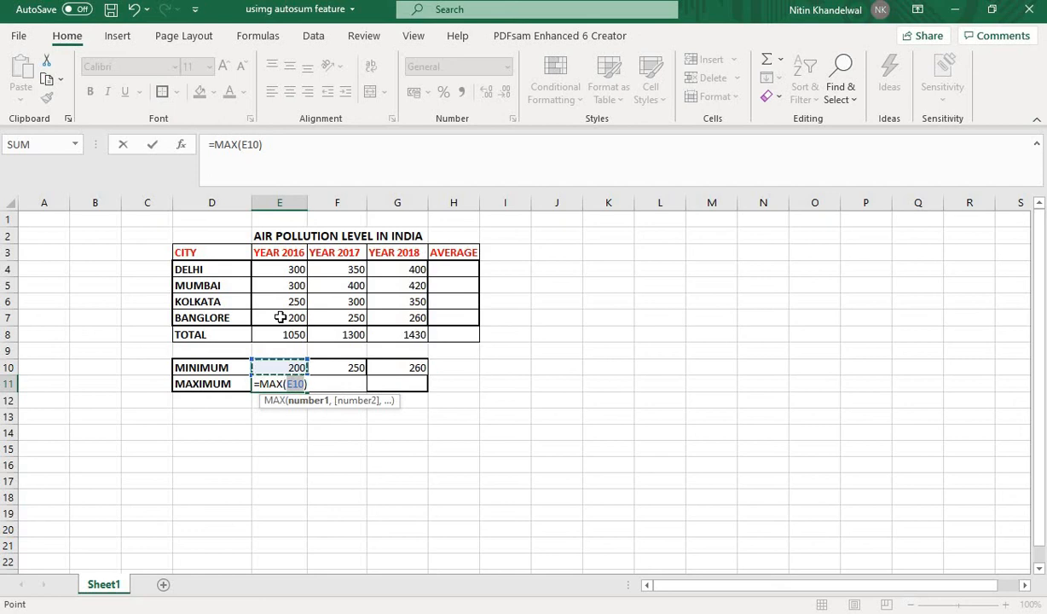
key("BackSpace")
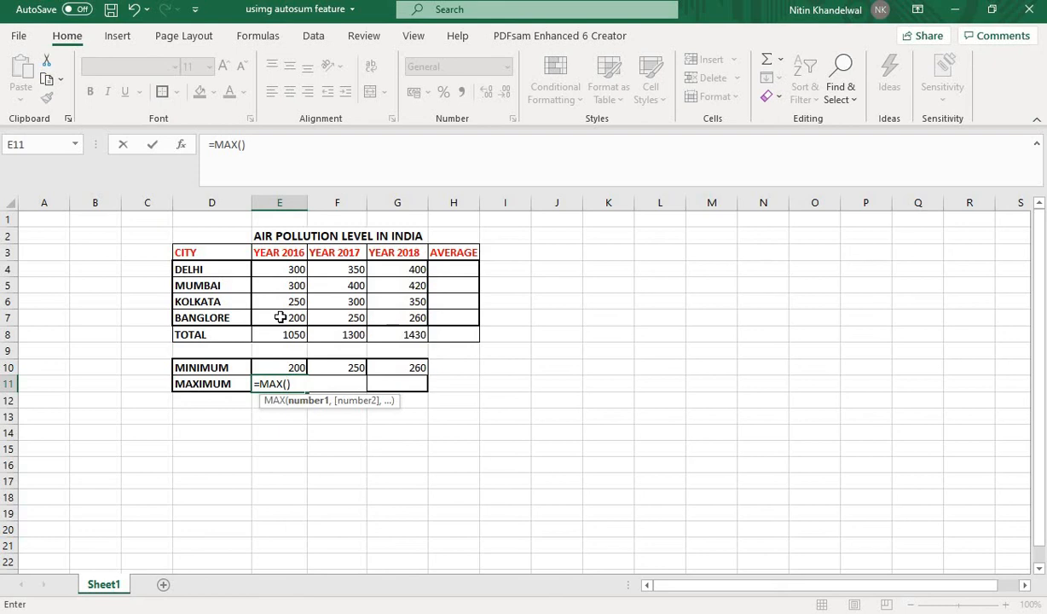
type("e4")
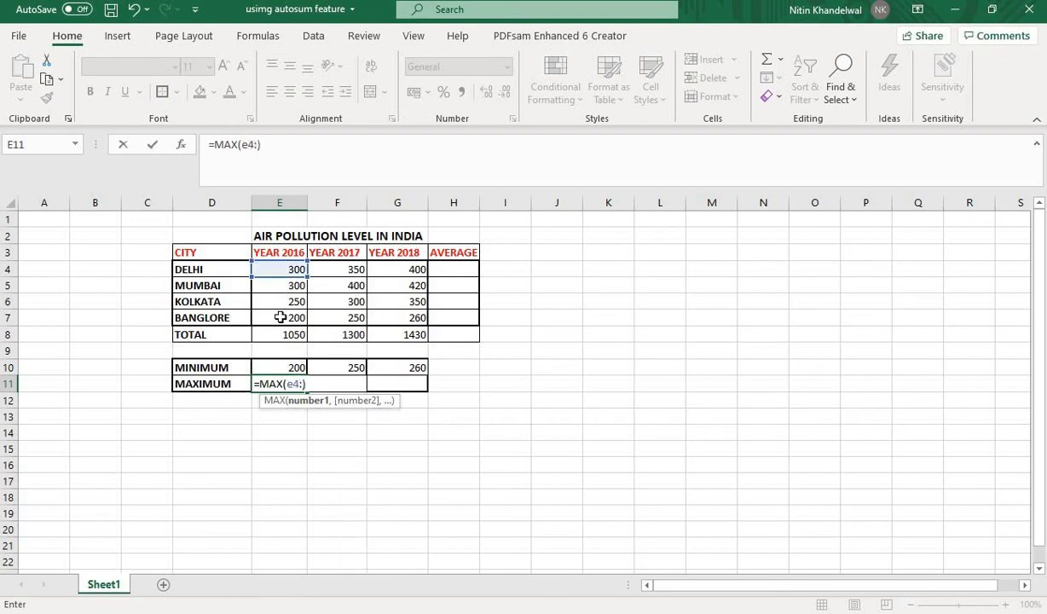
type(":e7")
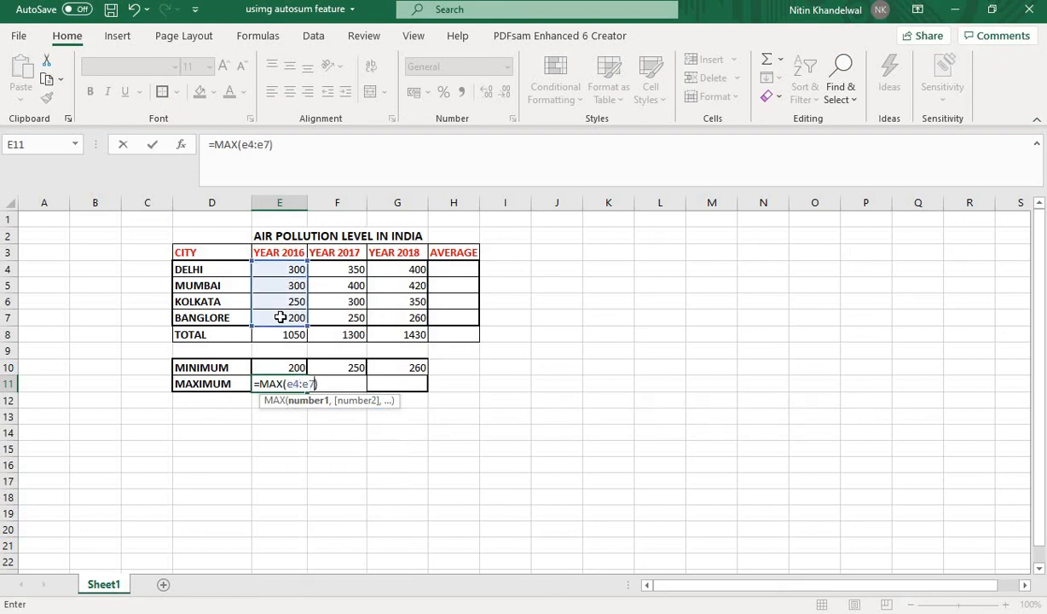
key("Return")
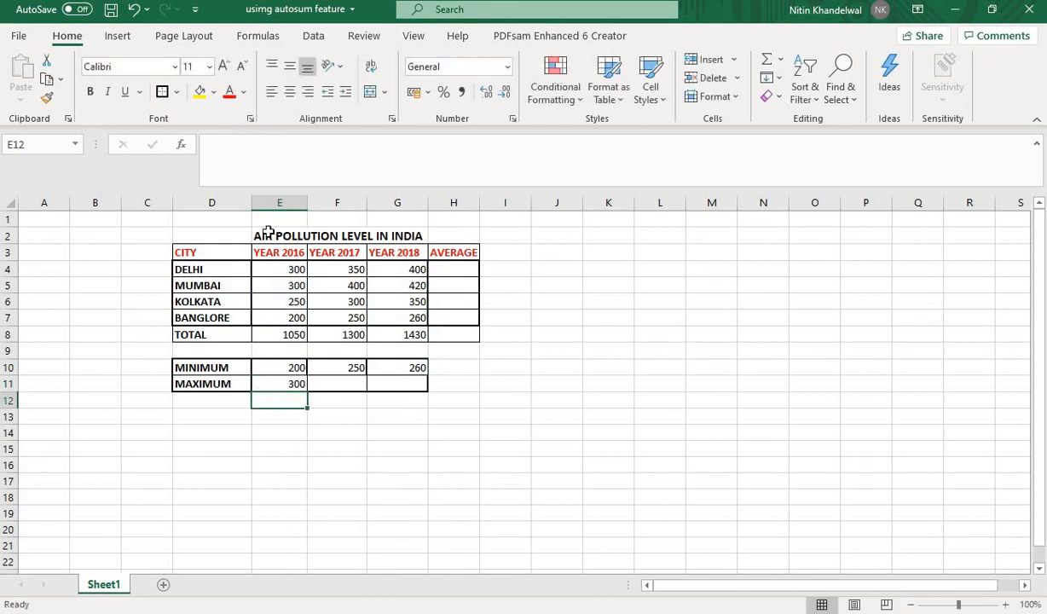
left_click(286, 383)
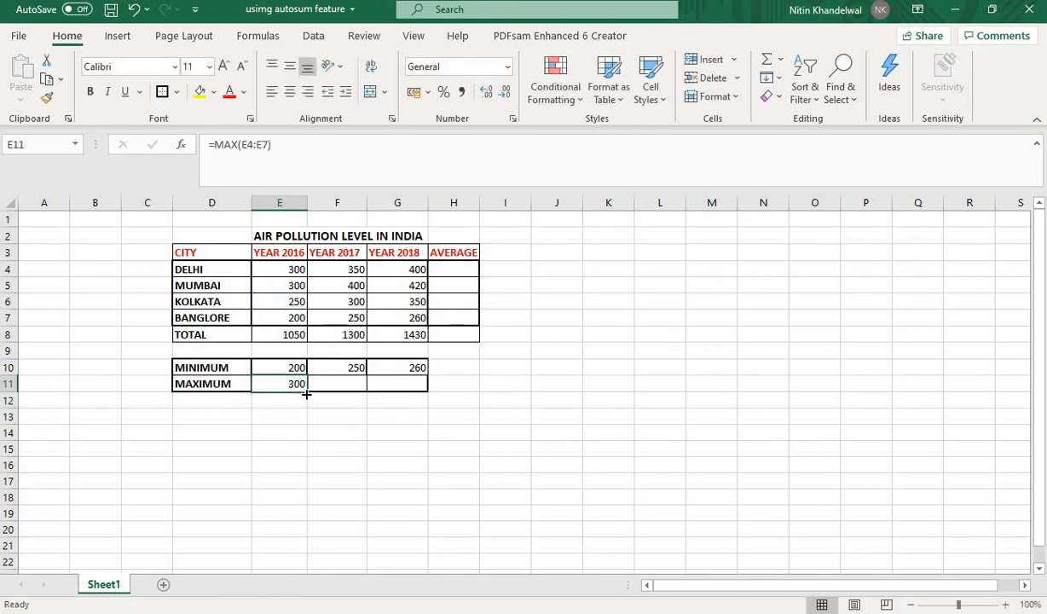
left_click_drag(307, 393, 408, 395)
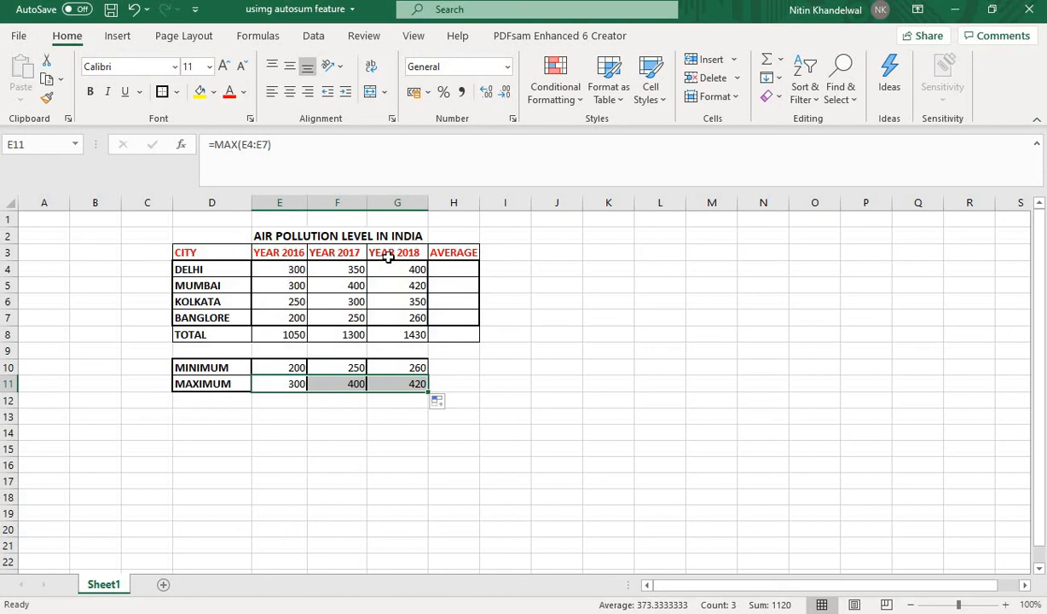
Step: Average Delhi's three yearly values in H4 with =AVERAGE(E4:G4) and fill the formula down to H8
left_click(456, 272)
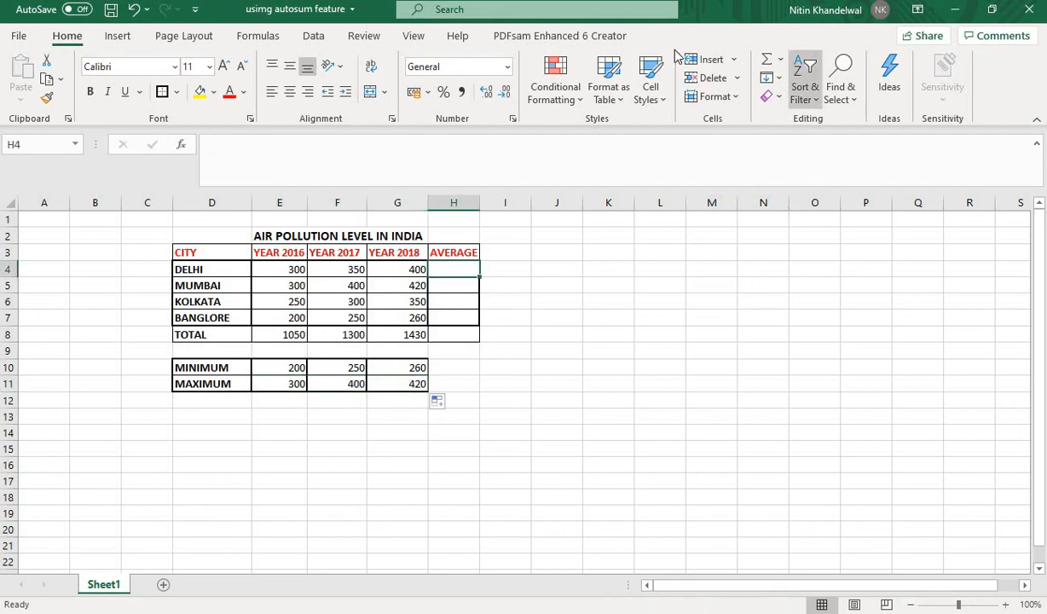
left_click(779, 67)
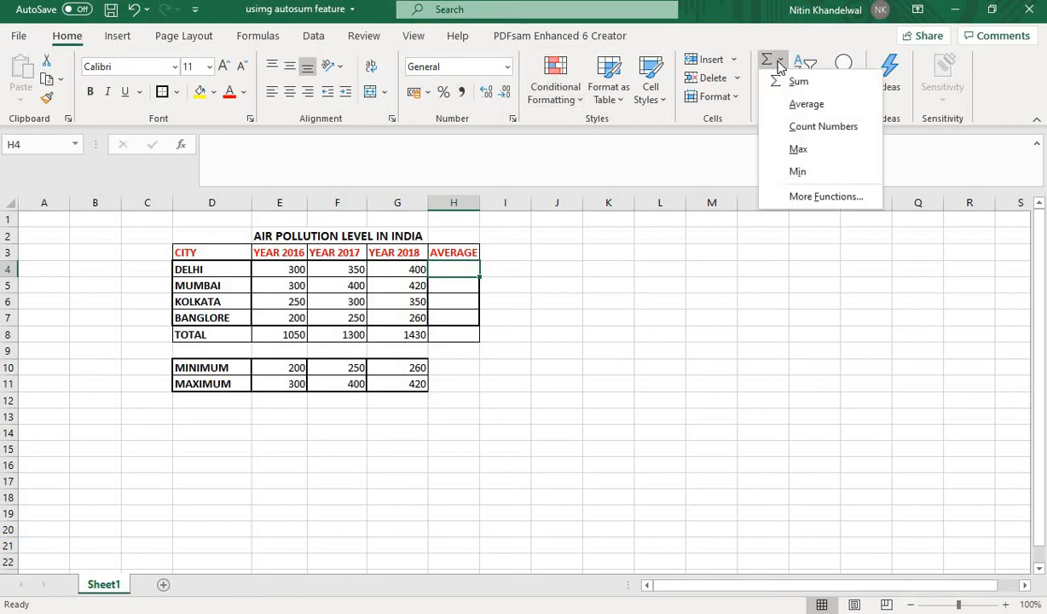
left_click(805, 104)
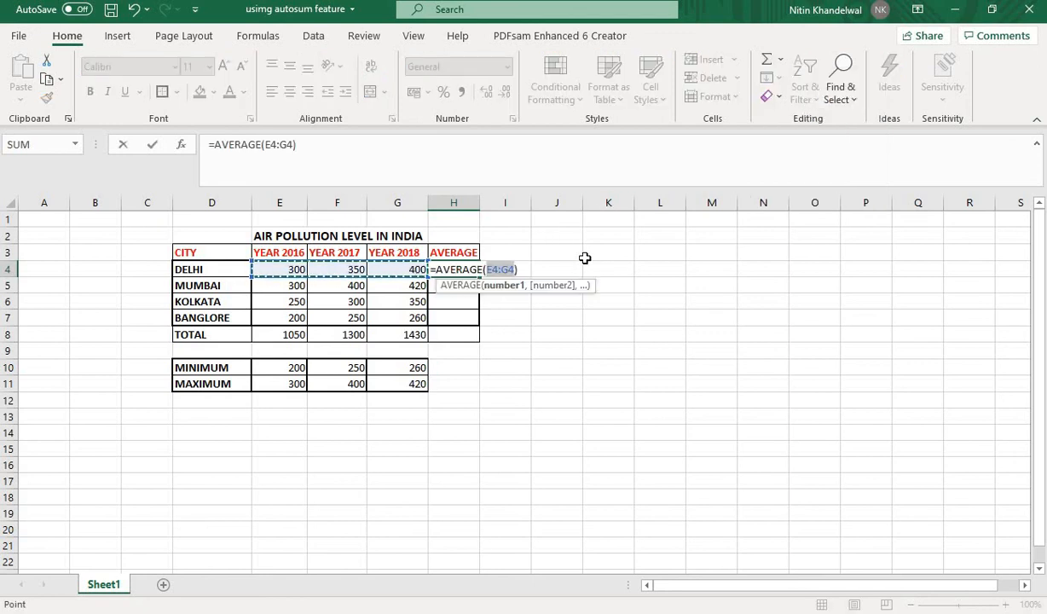
key("Return")
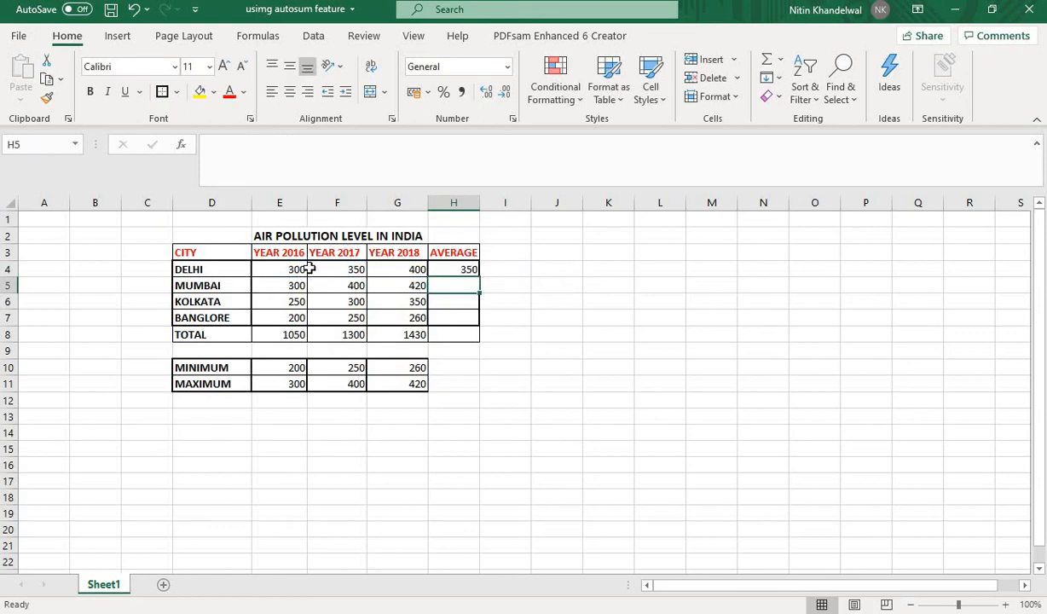
left_click(454, 265)
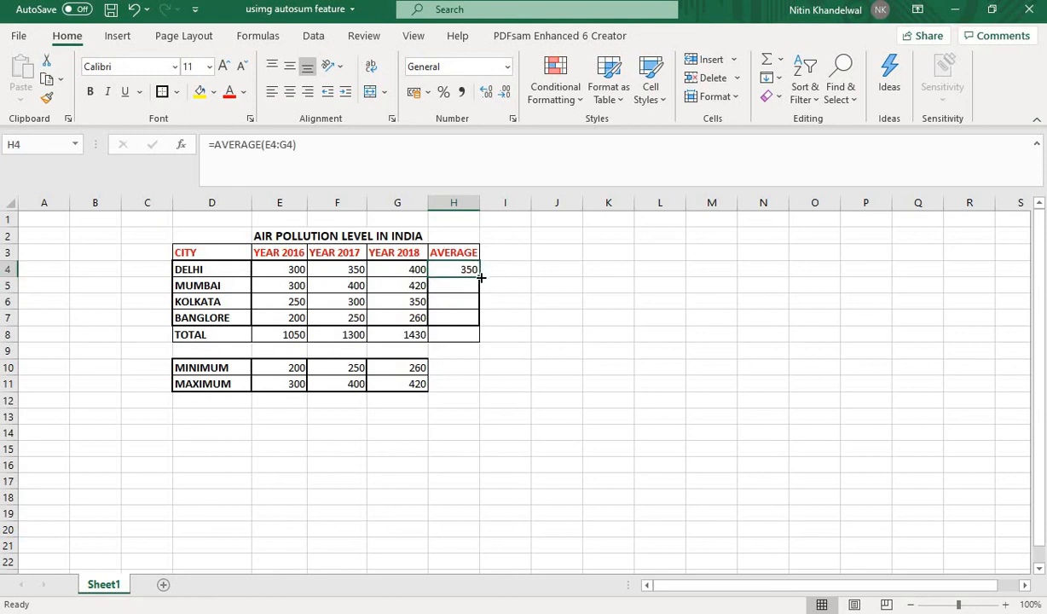
left_click_drag(481, 277, 480, 343)
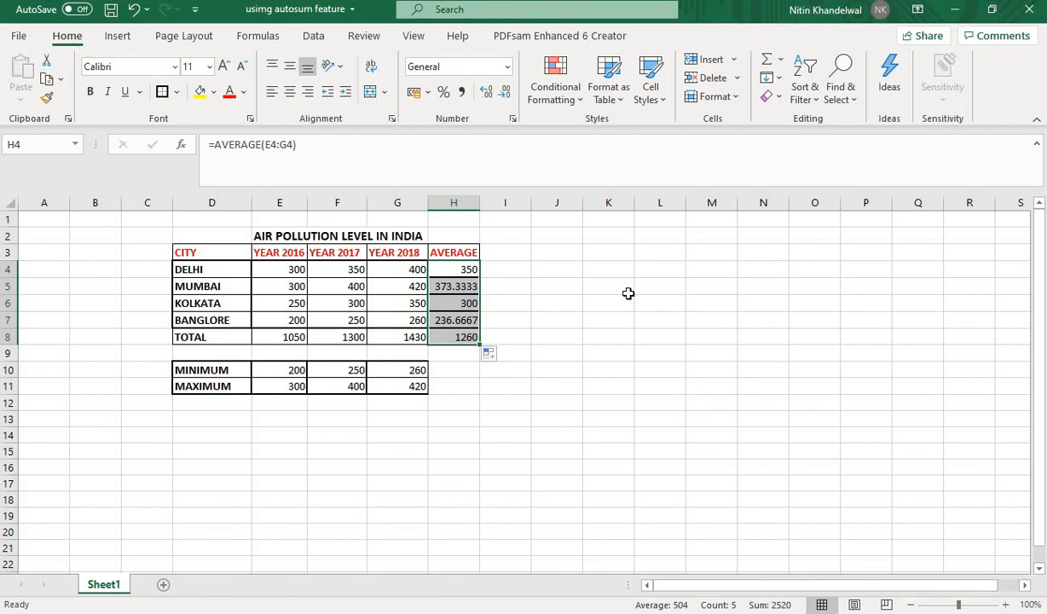